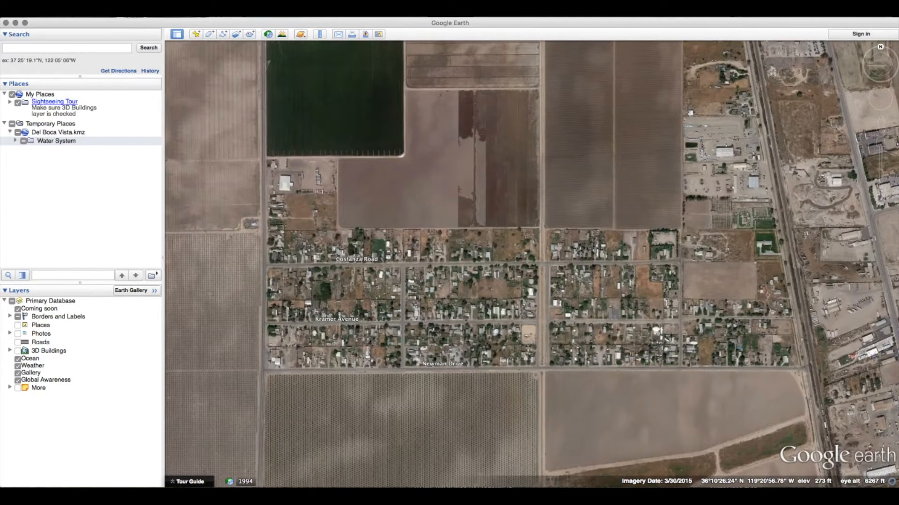
Step: Add a folder named Del Boca Vista Mutual Water Company inside Del Boca Vista.kmz
click(115, 7)
mouse_move(156, 182)
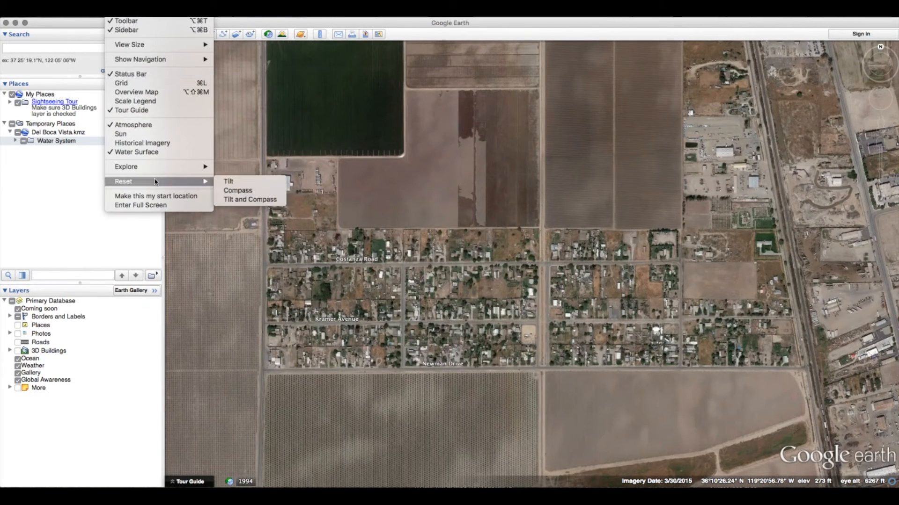
click(262, 200)
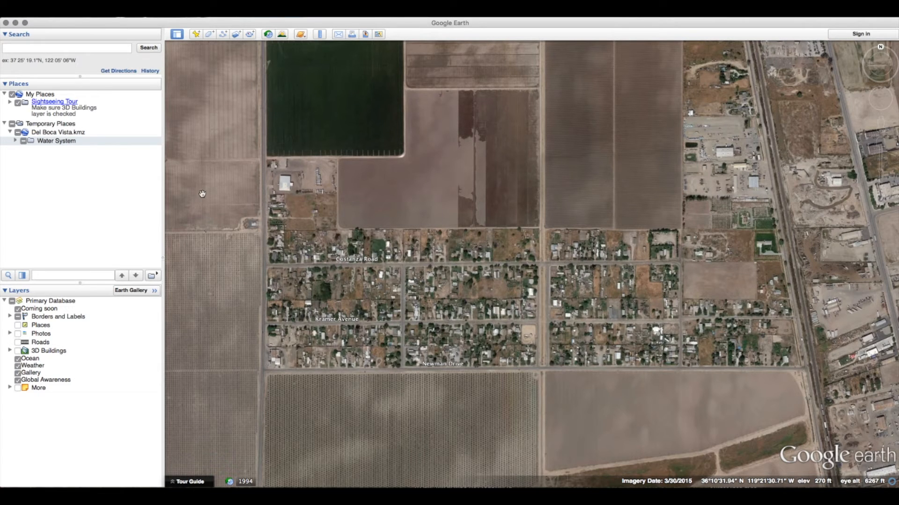
right_click(76, 134)
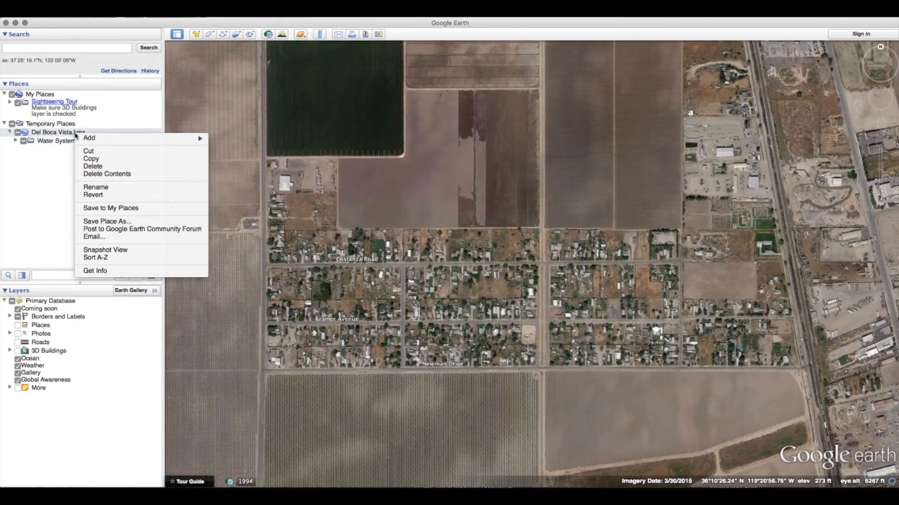
mouse_move(93, 142)
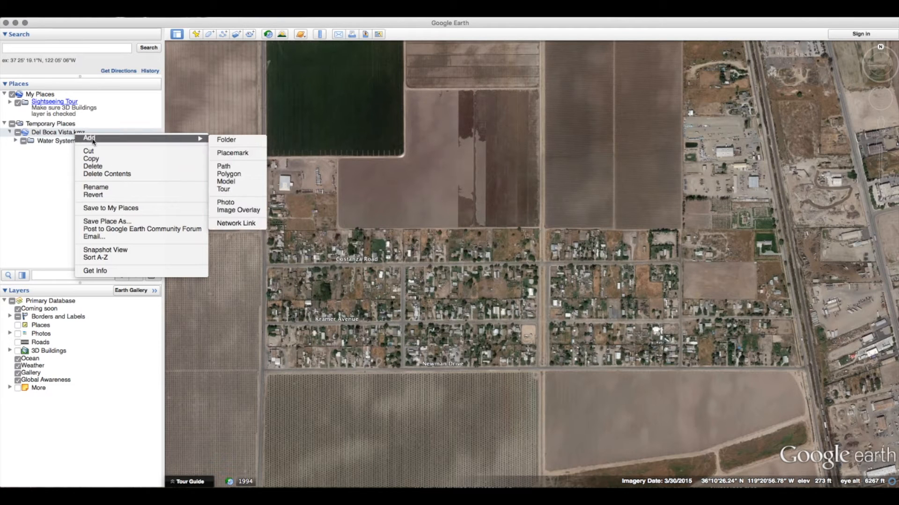
click(226, 139)
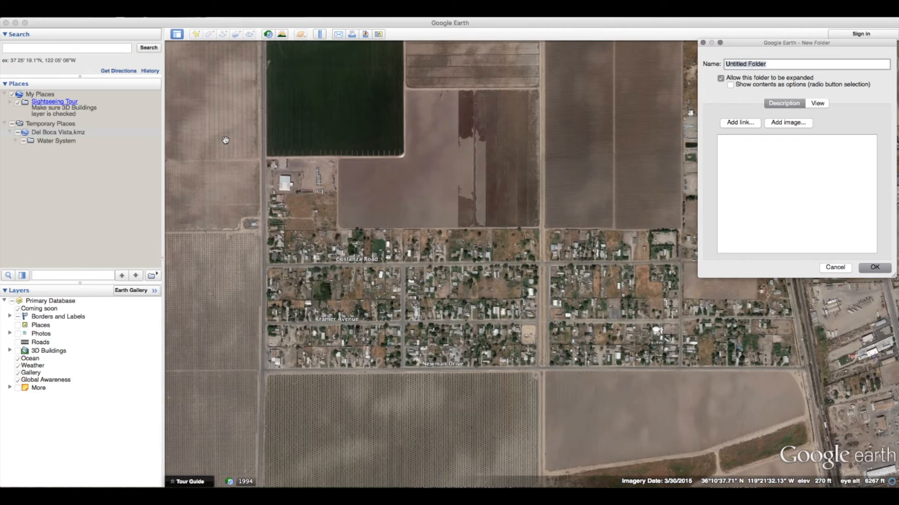
text(Del Boca Vista Mutual WAter Company)
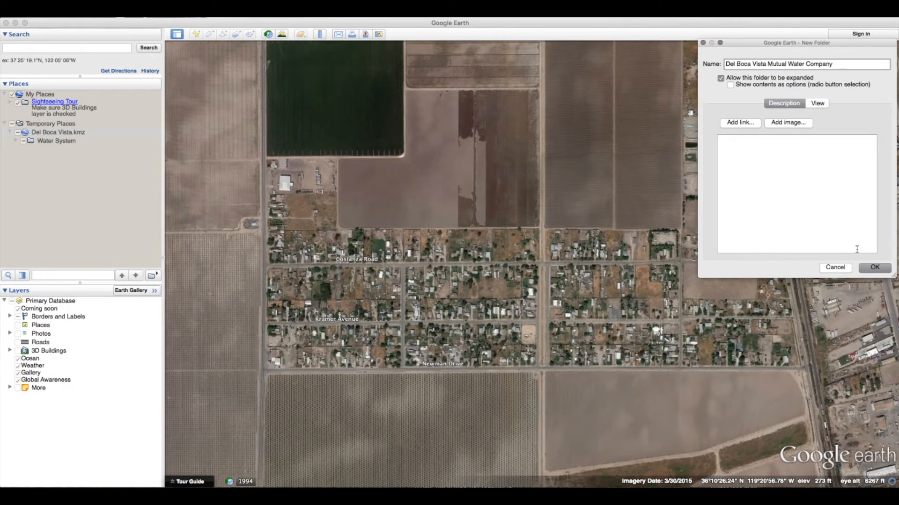
click(874, 267)
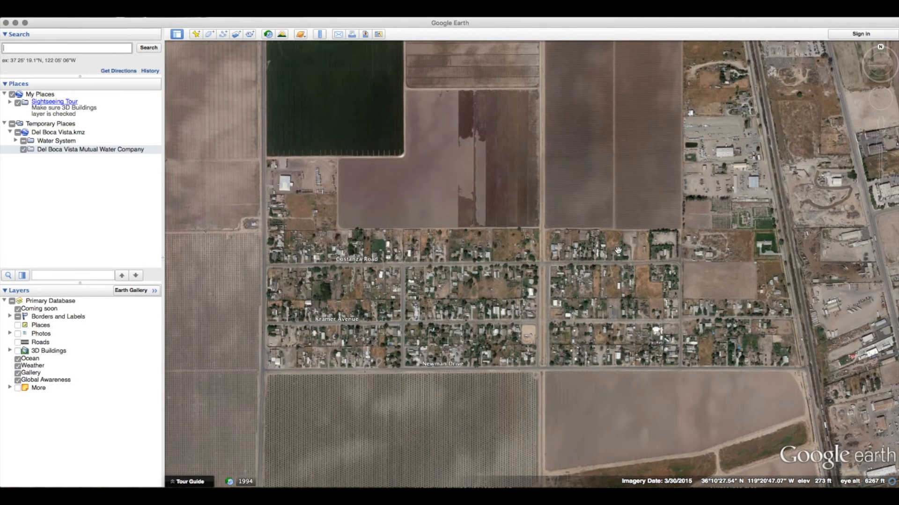
Step: Start a new polygon named System Boundry
click(211, 37)
click(210, 37)
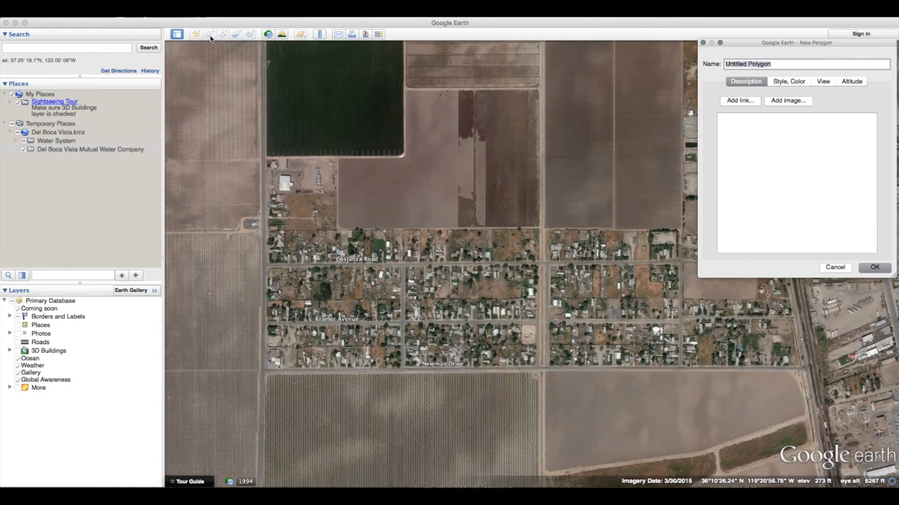
text(System Boundry)
Step: Set the polygon's line and area colours to orange and its area opacity to 30%
click(789, 84)
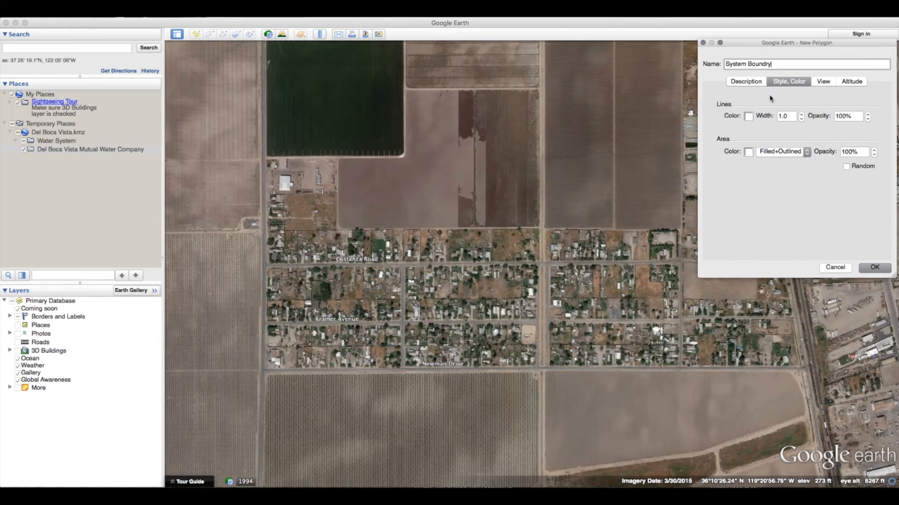
click(747, 116)
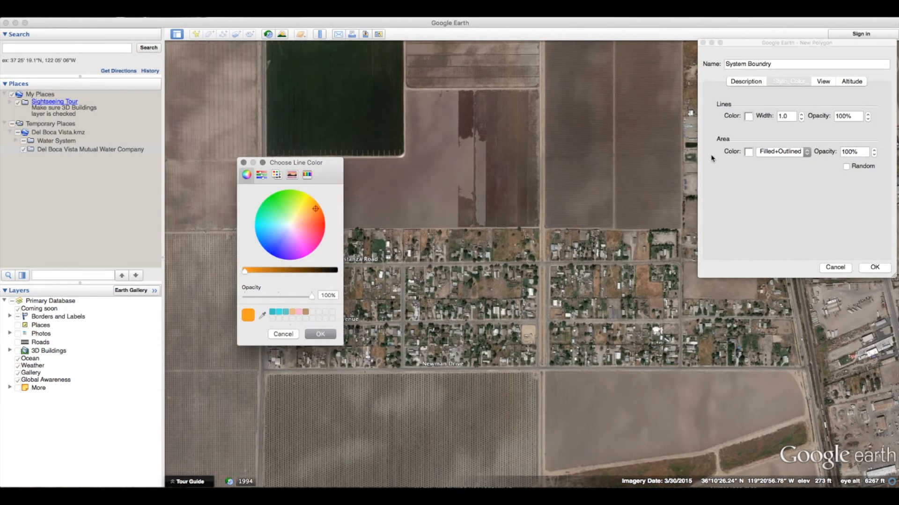
click(328, 335)
click(752, 154)
click(296, 311)
click(327, 335)
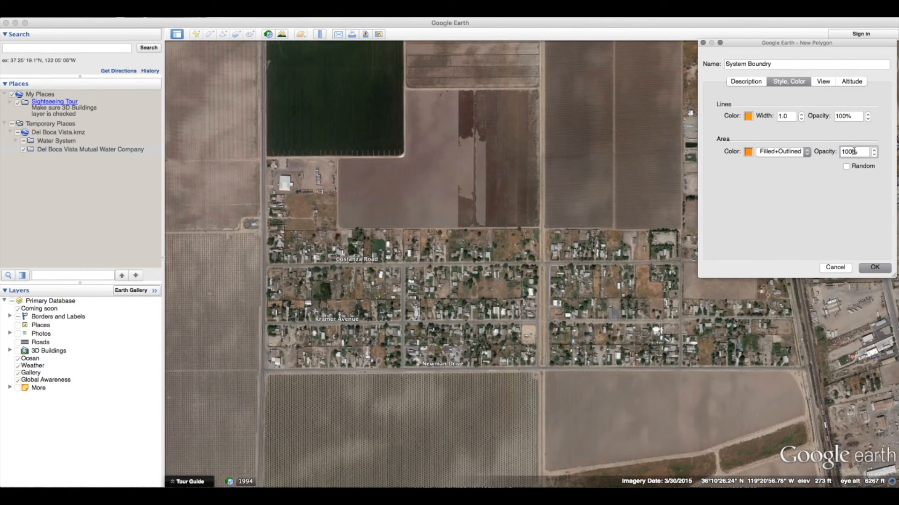
click(847, 116)
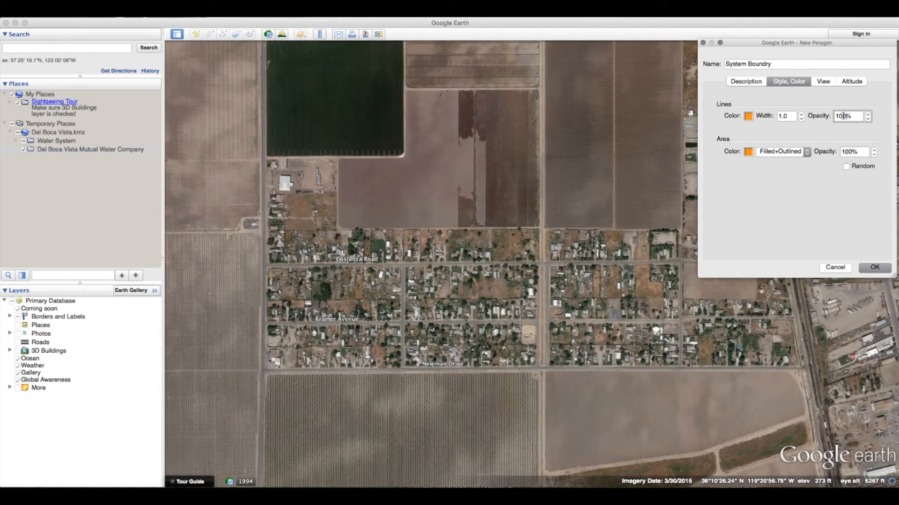
click(841, 152)
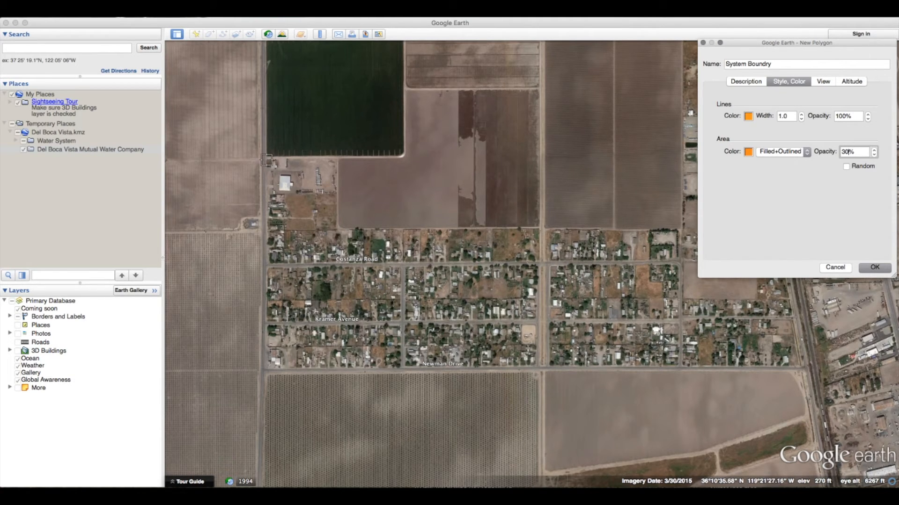
Step: Outline the community boundary with eight polygon vertices along the surrounding roads and finish the polygon
click(264, 157)
click(263, 371)
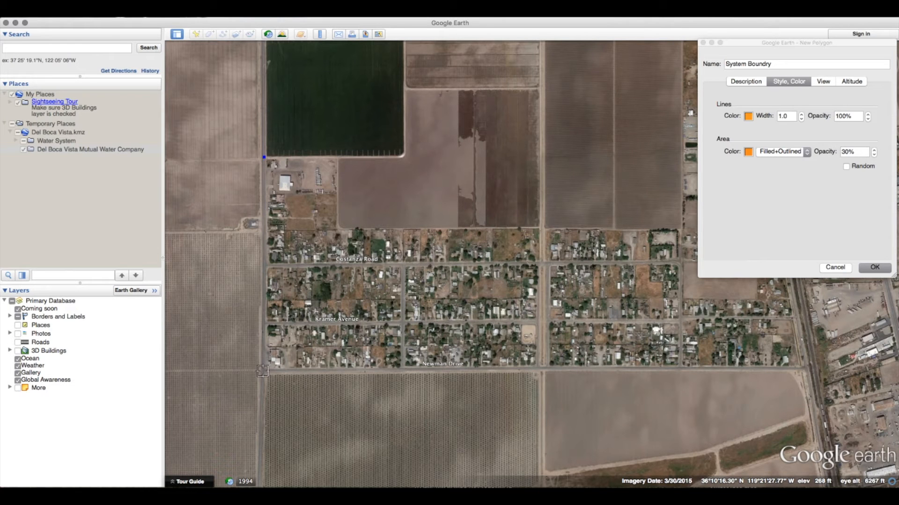
click(803, 367)
drag(758, 42, 346, 251)
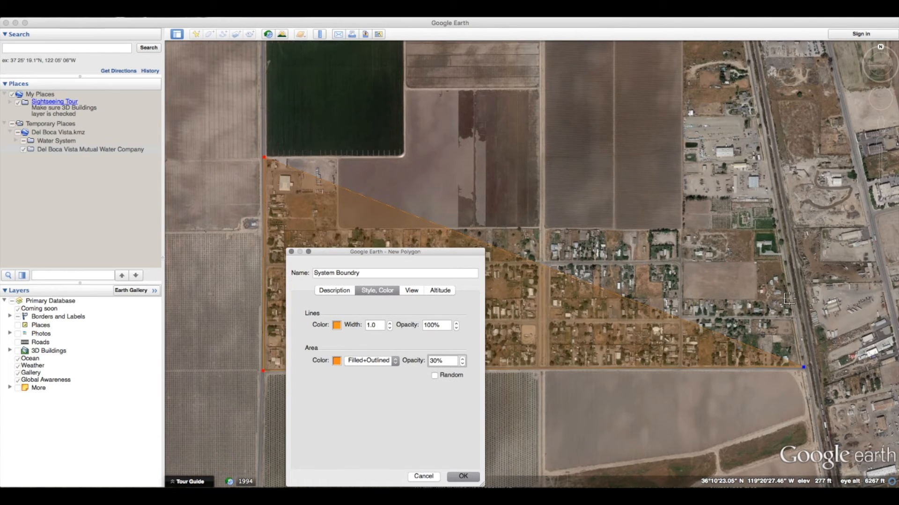
click(789, 298)
click(683, 297)
click(684, 229)
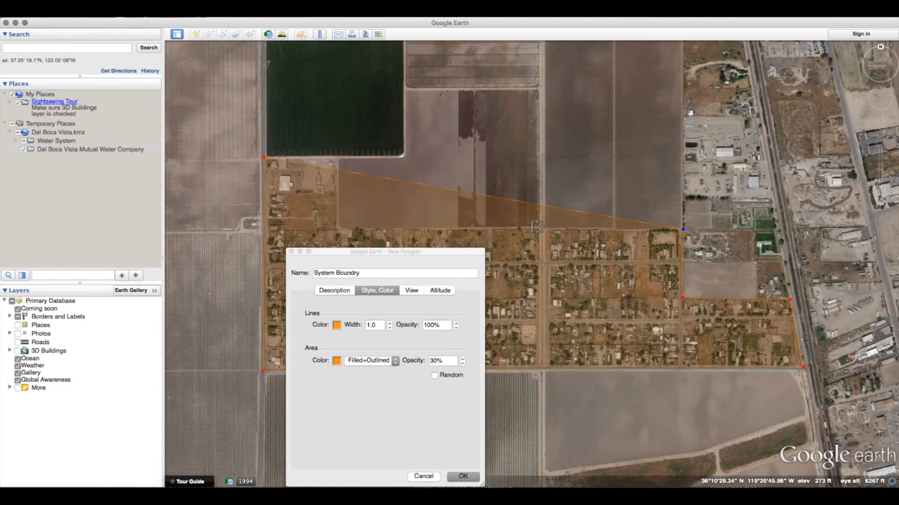
click(336, 230)
click(336, 159)
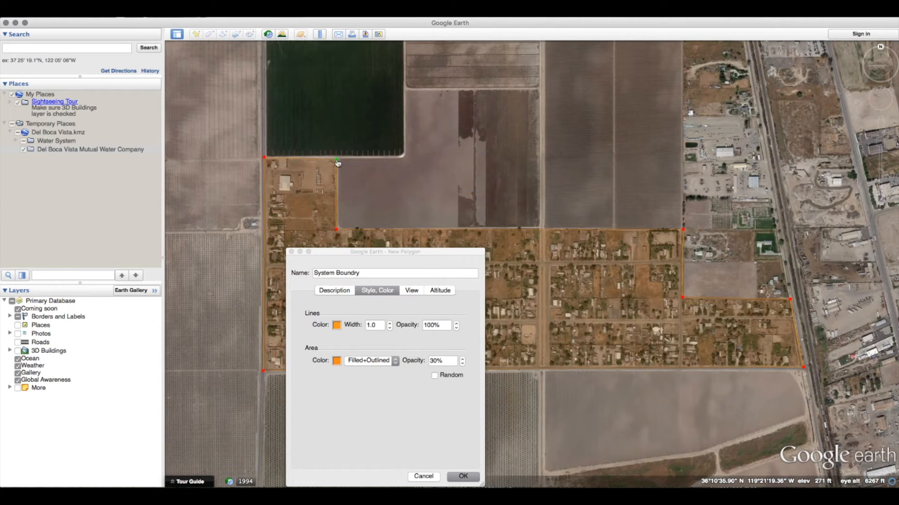
drag(384, 251, 687, 50)
click(766, 275)
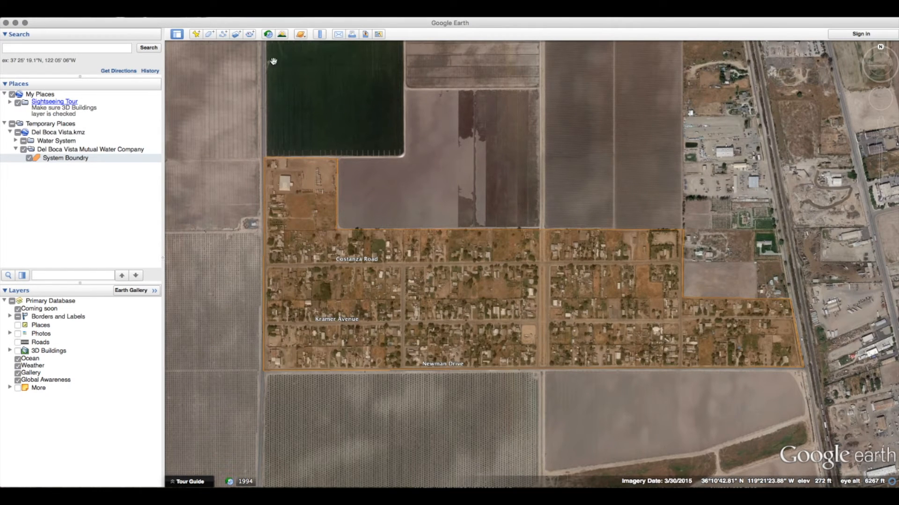
Step: Create a path named Water Mains with a blue line of width 2.0
click(221, 38)
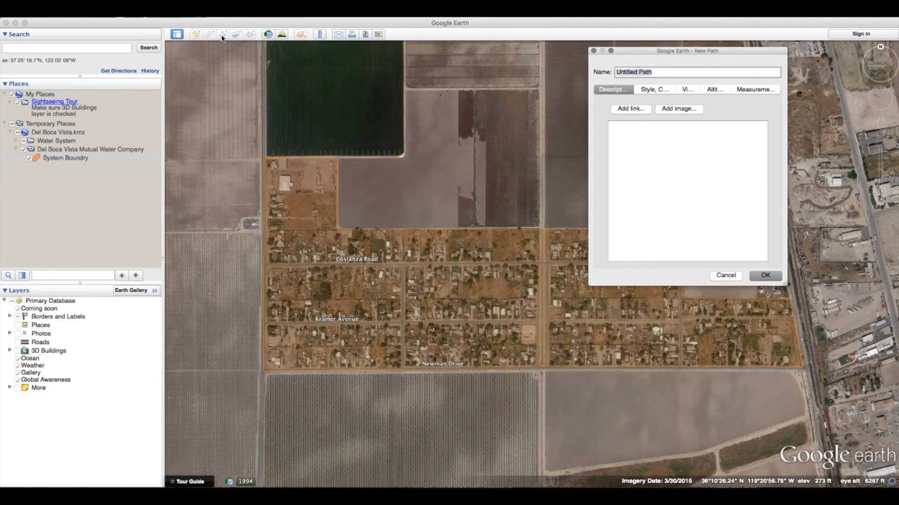
text(Water Mains)
click(649, 88)
click(639, 124)
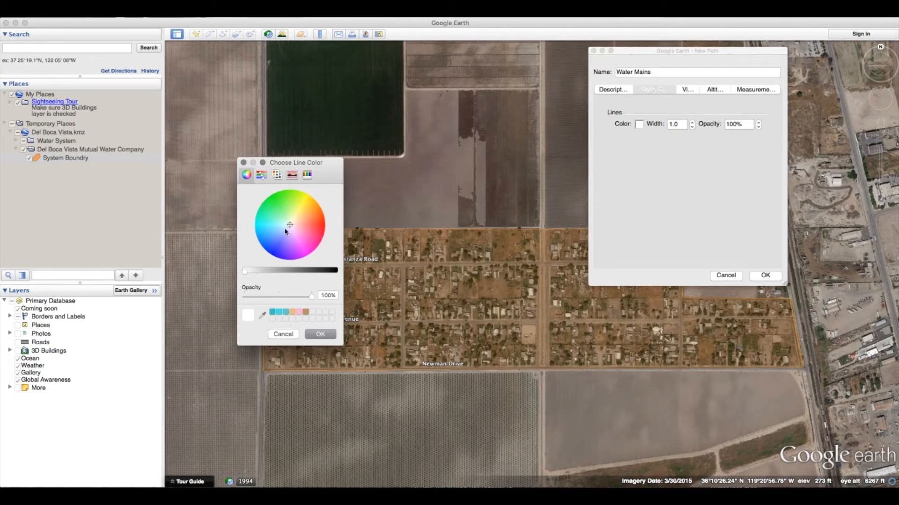
drag(288, 225, 271, 251)
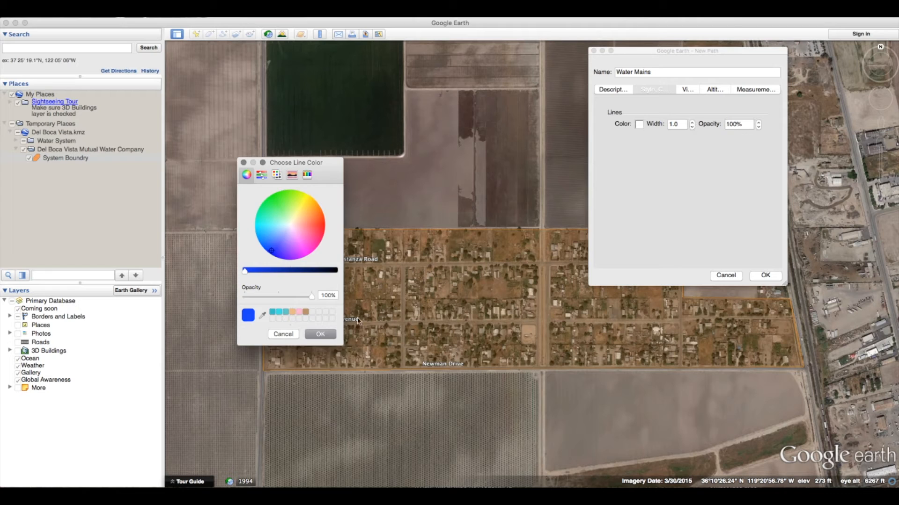
click(322, 334)
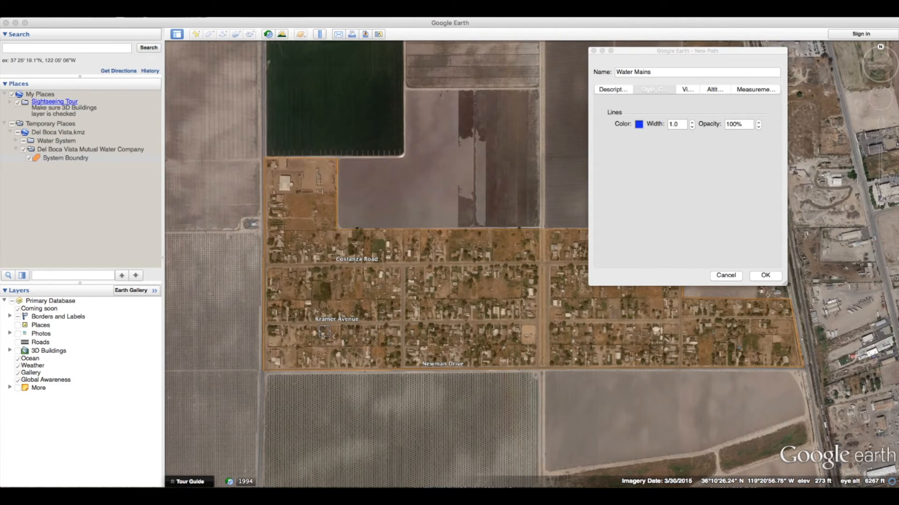
click(691, 122)
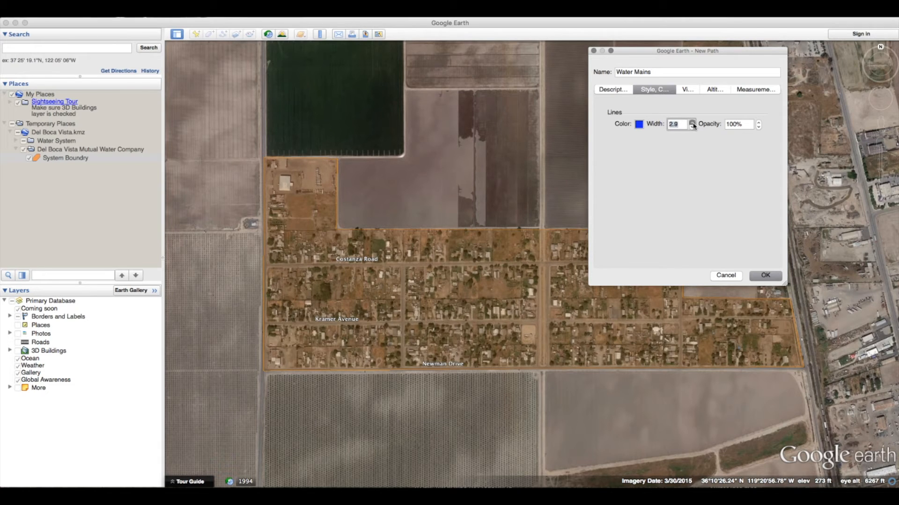
click(764, 276)
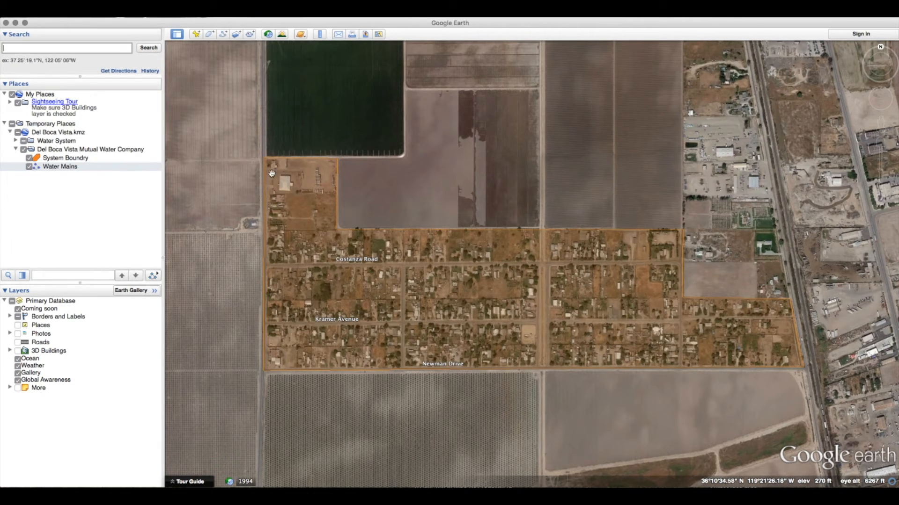
Step: Reopen the Water Mains path and trace it along the west, south and east boundary roads and Kramer Avenue
right_click(69, 169)
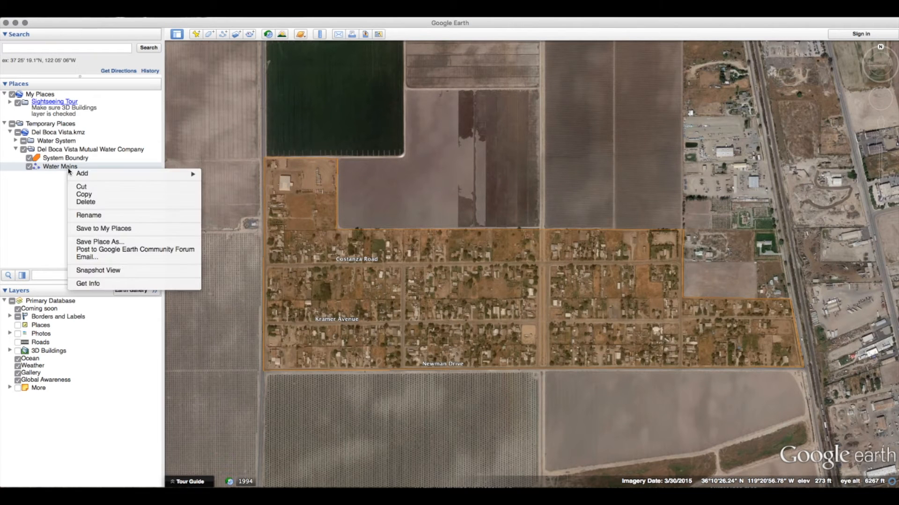
click(88, 284)
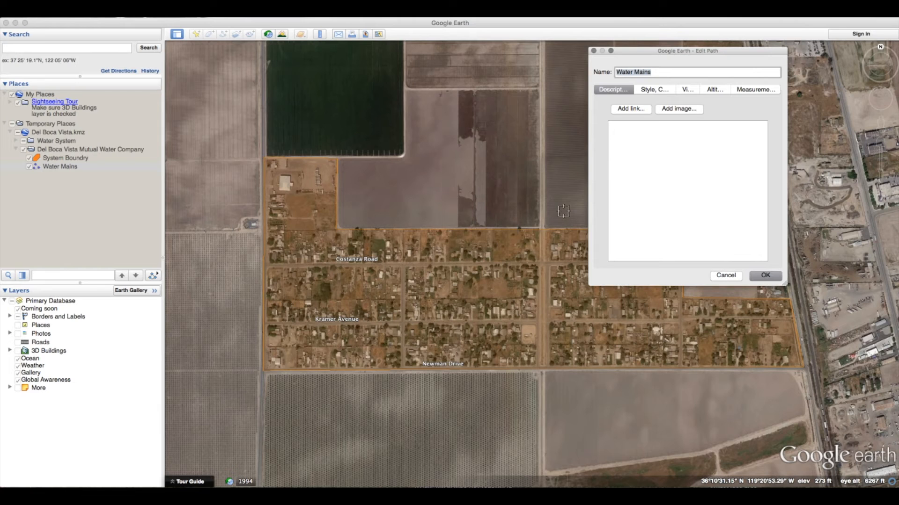
click(264, 159)
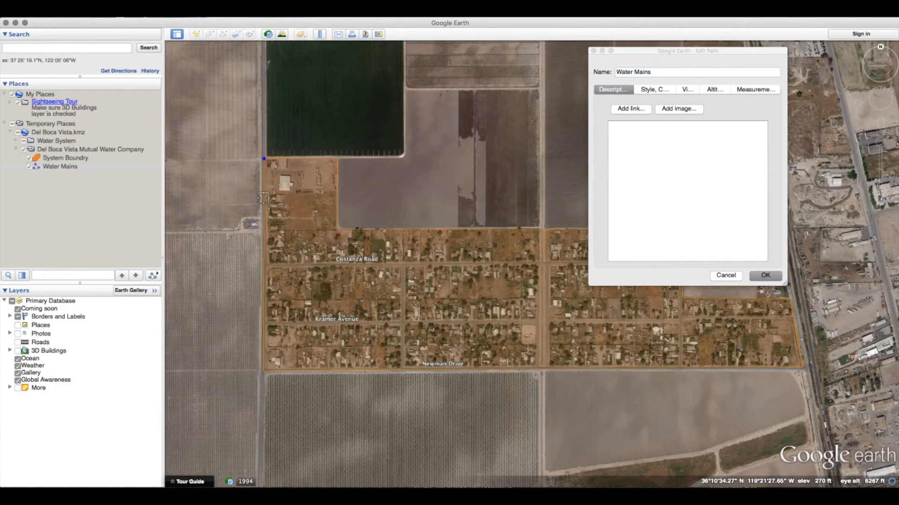
click(263, 370)
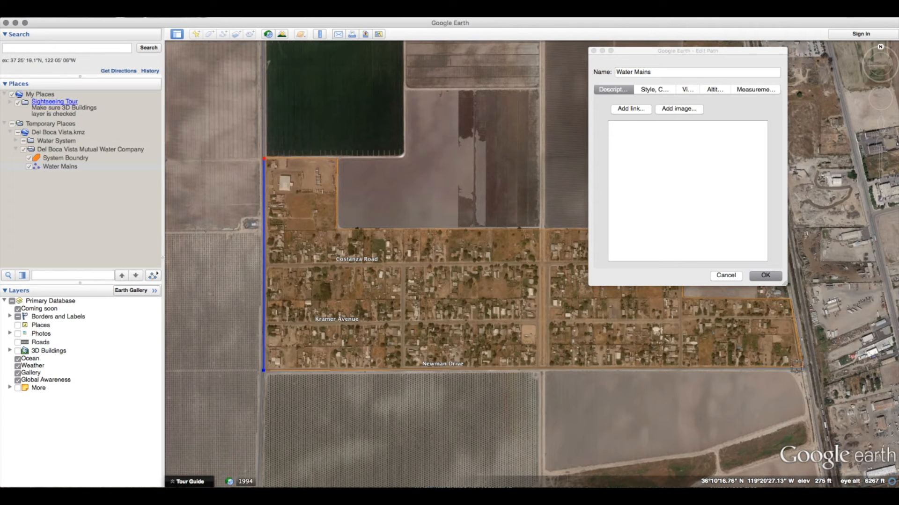
click(804, 366)
click(792, 317)
click(684, 318)
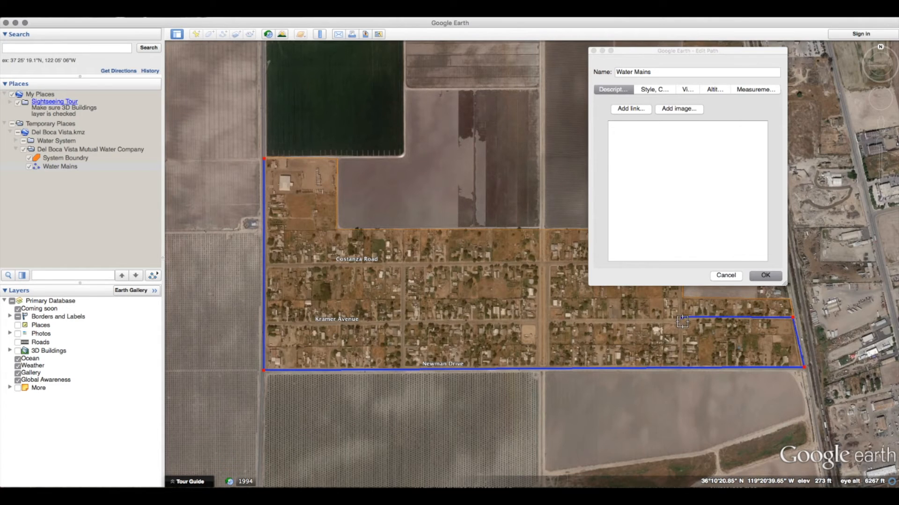
click(678, 321)
click(265, 323)
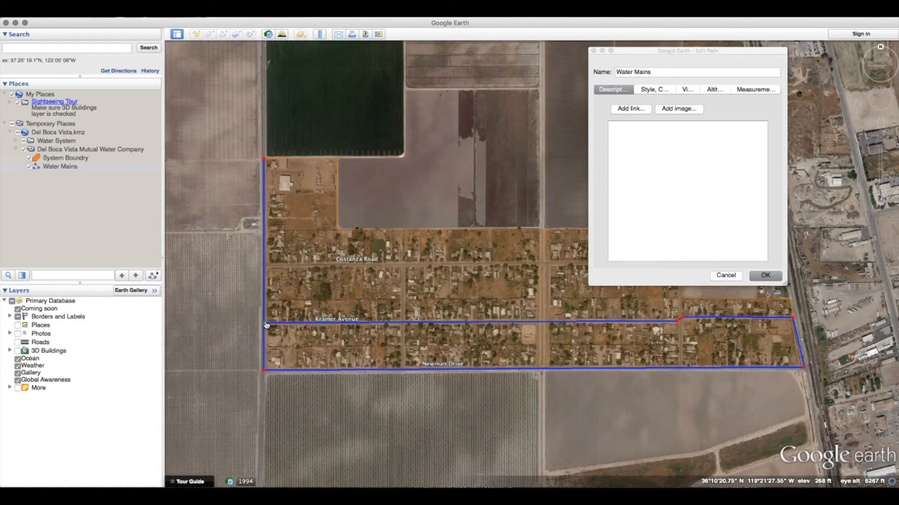
Step: Extend the Water Mains path along Costanza Road and the north–south cross streets, then save the path
click(269, 266)
click(678, 263)
click(680, 368)
click(543, 367)
click(544, 230)
drag(356, 106, 778, 49)
click(543, 264)
click(403, 265)
click(403, 370)
click(543, 368)
click(543, 264)
mouse_move(774, 48)
mouse_down()
mouse_move(362, 104)
mouse_move(766, 55)
mouse_up()
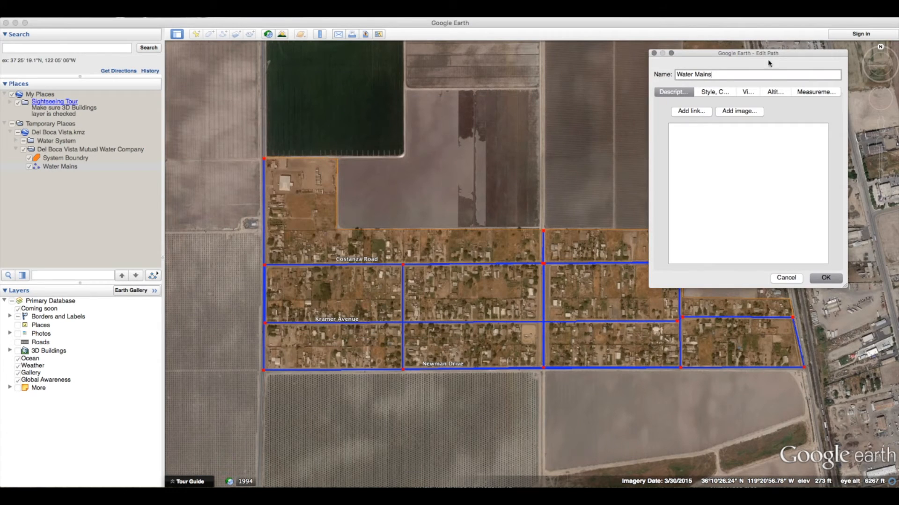
click(825, 278)
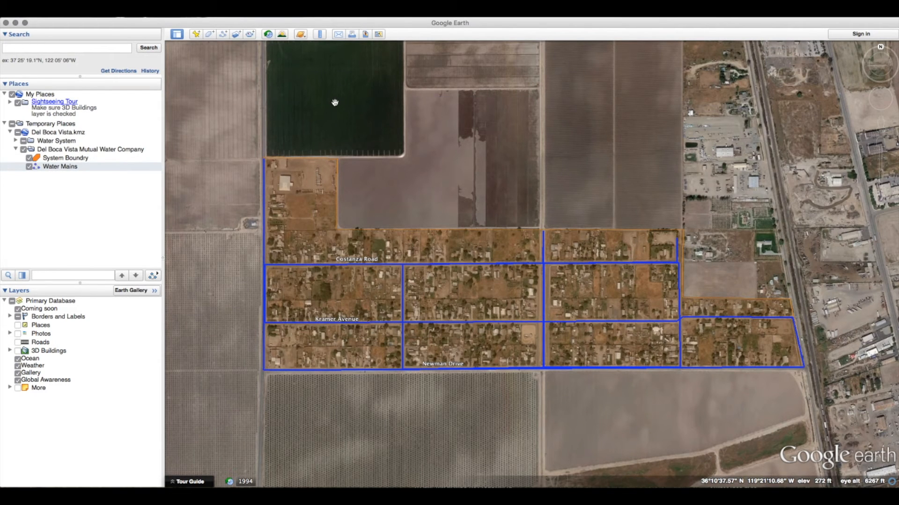
Step: Place a placemark named Well 01 with a blue circle icon at scale 1.0 near the Kramer Avenue intersection
click(196, 34)
text(Well 01)
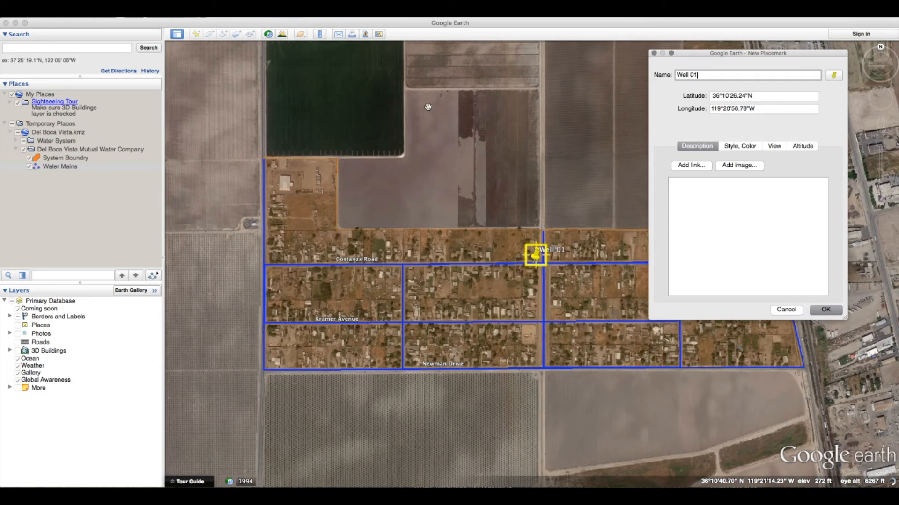
click(829, 77)
click(692, 131)
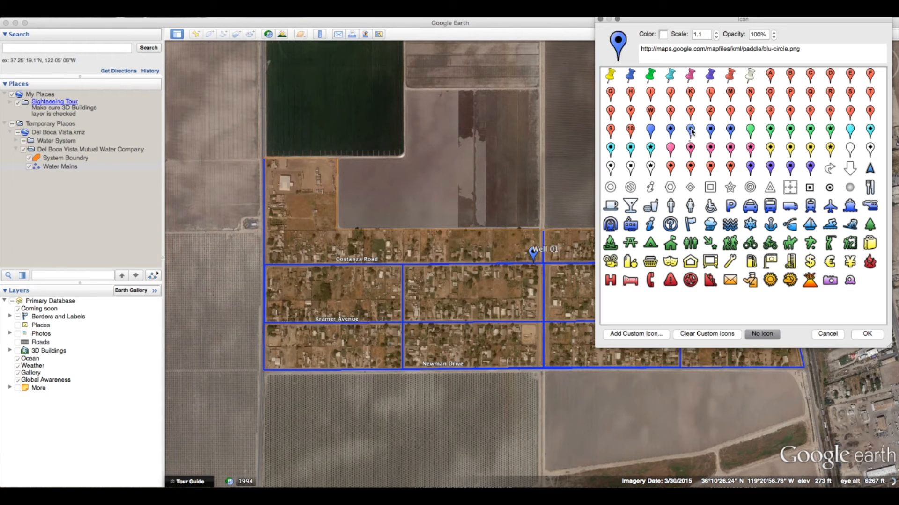
click(716, 37)
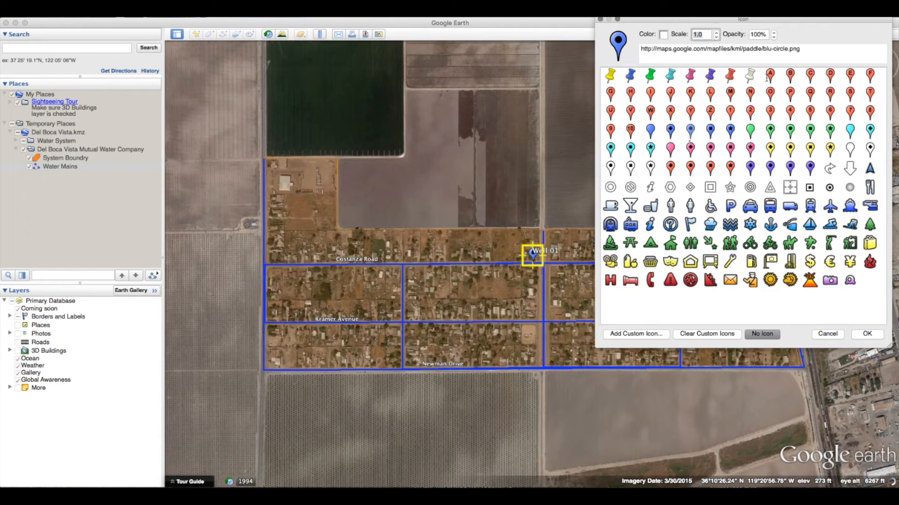
click(868, 335)
drag(536, 256, 532, 340)
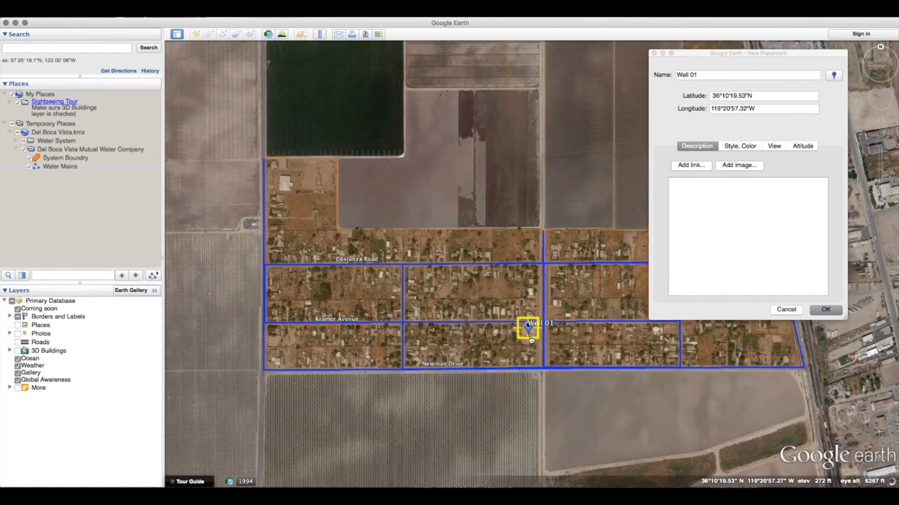
click(825, 310)
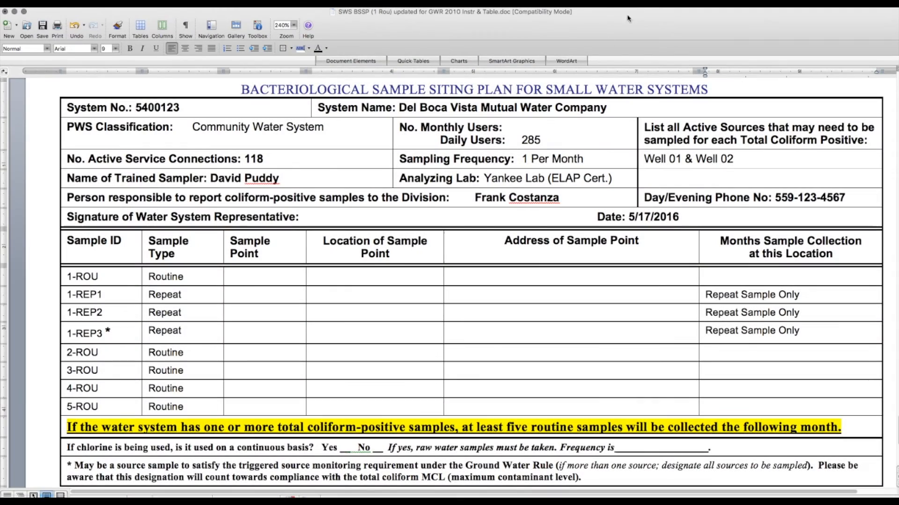
Step: Switch to the sample siting plan document and place the cursor in the 1-ROU Sample Point cell
click(281, 281)
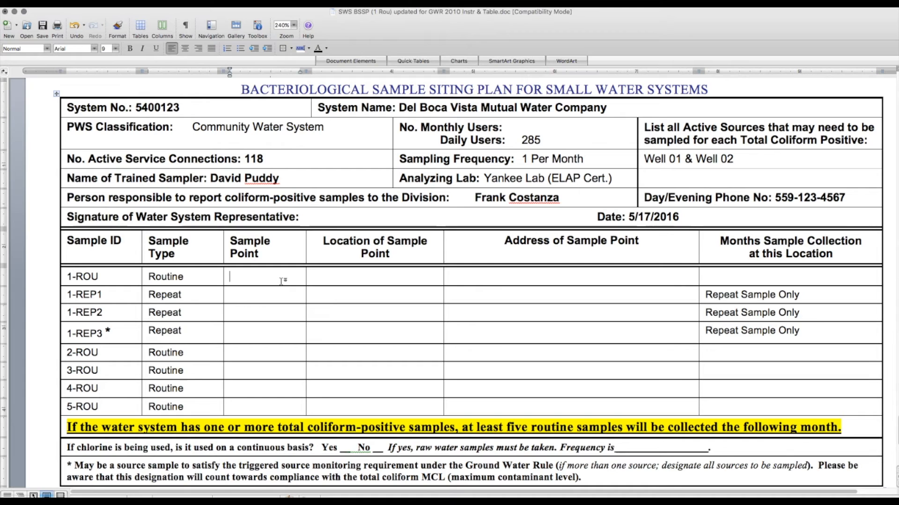